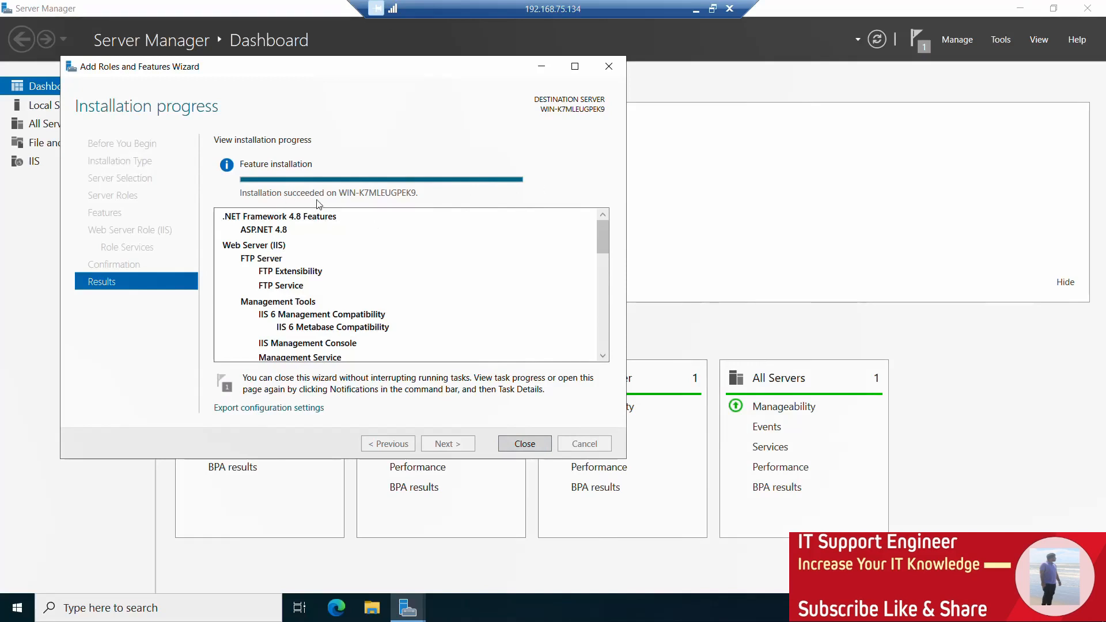
Close the completed Add Roles and Features Wizard.
left_click(541, 447)
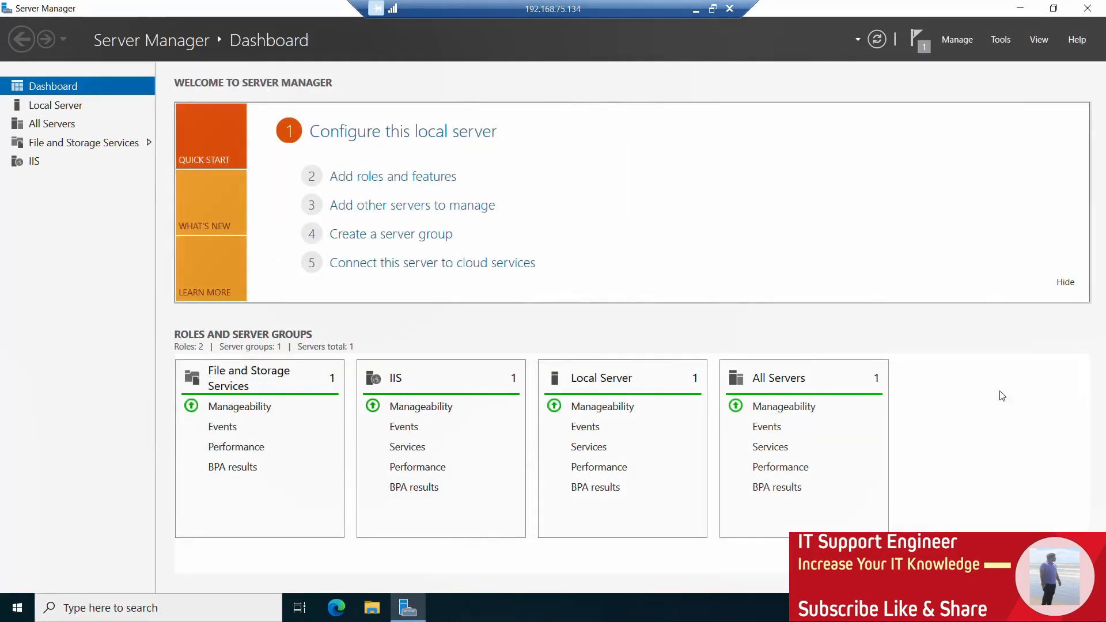
left_click(1009, 39)
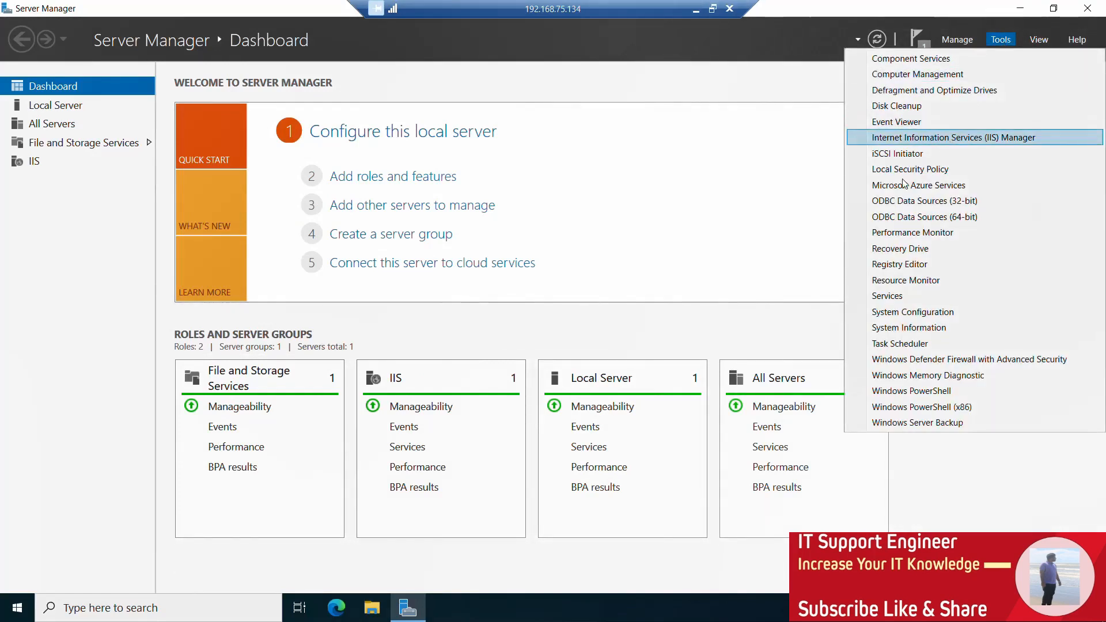
left_click(963, 41)
left_click(905, 89)
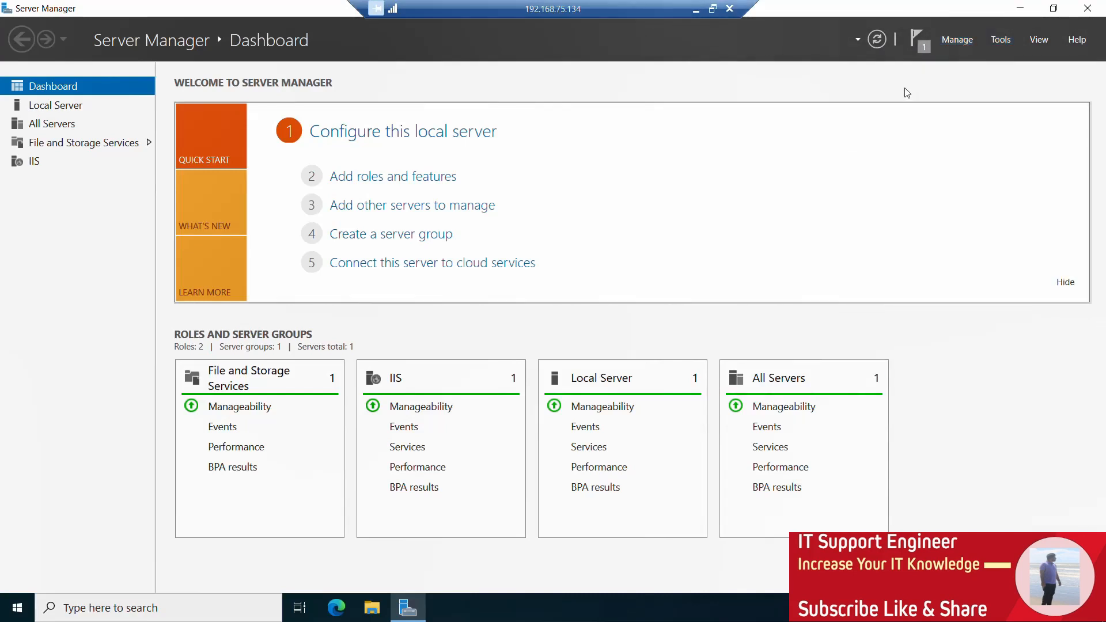
left_click(1001, 43)
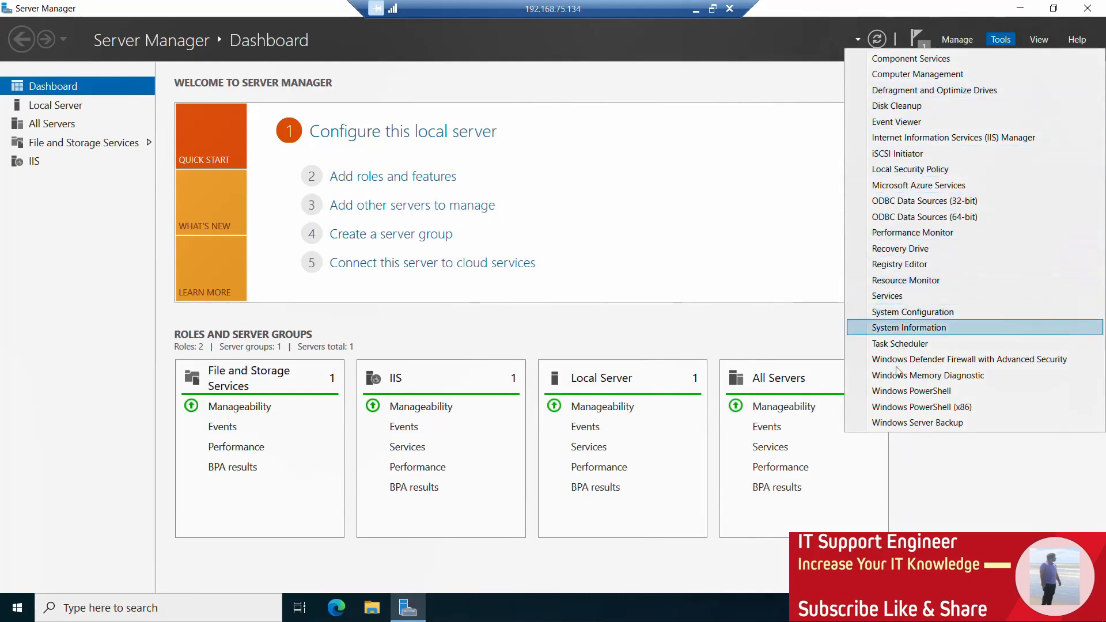
left_click(806, 446)
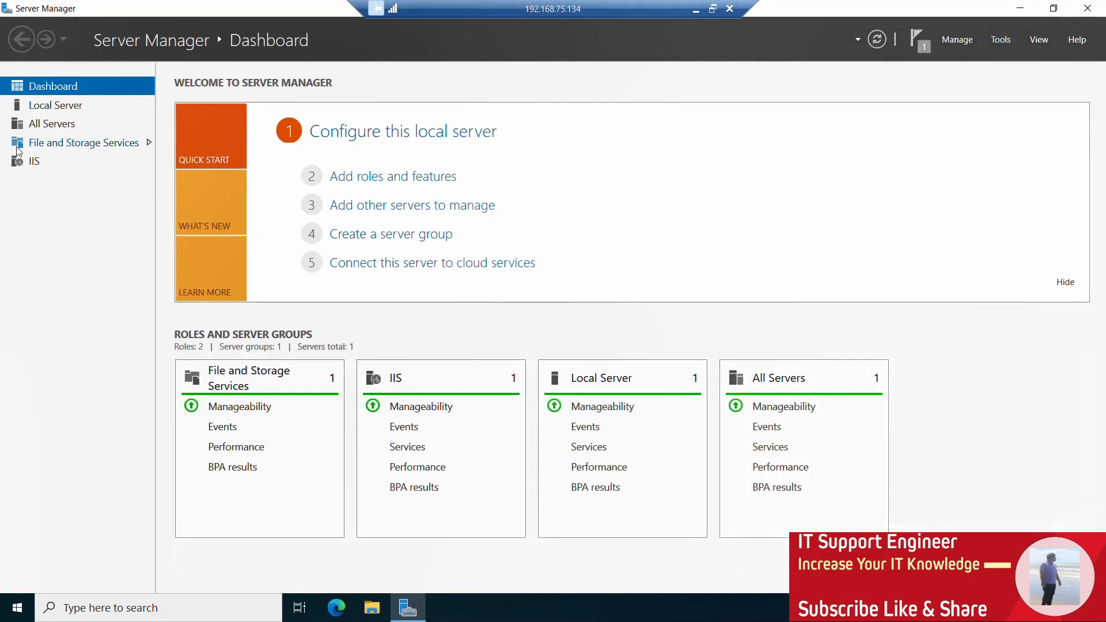
Show the IIS role page, then open Internet Information Services (IIS) Manager in a maximized window.
left_click(33, 163)
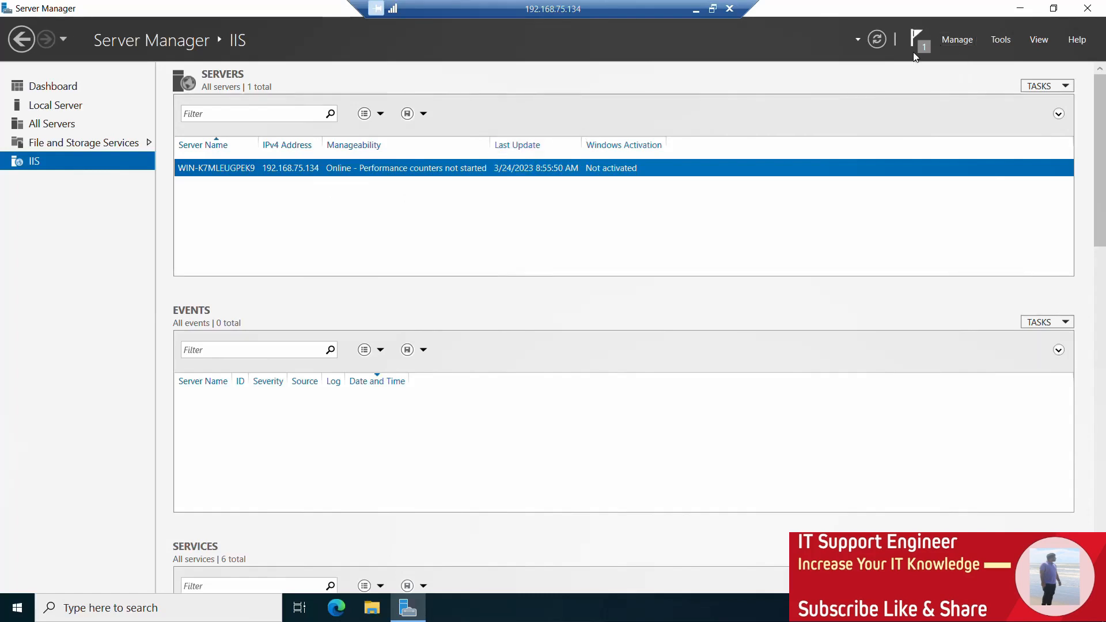
left_click(995, 43)
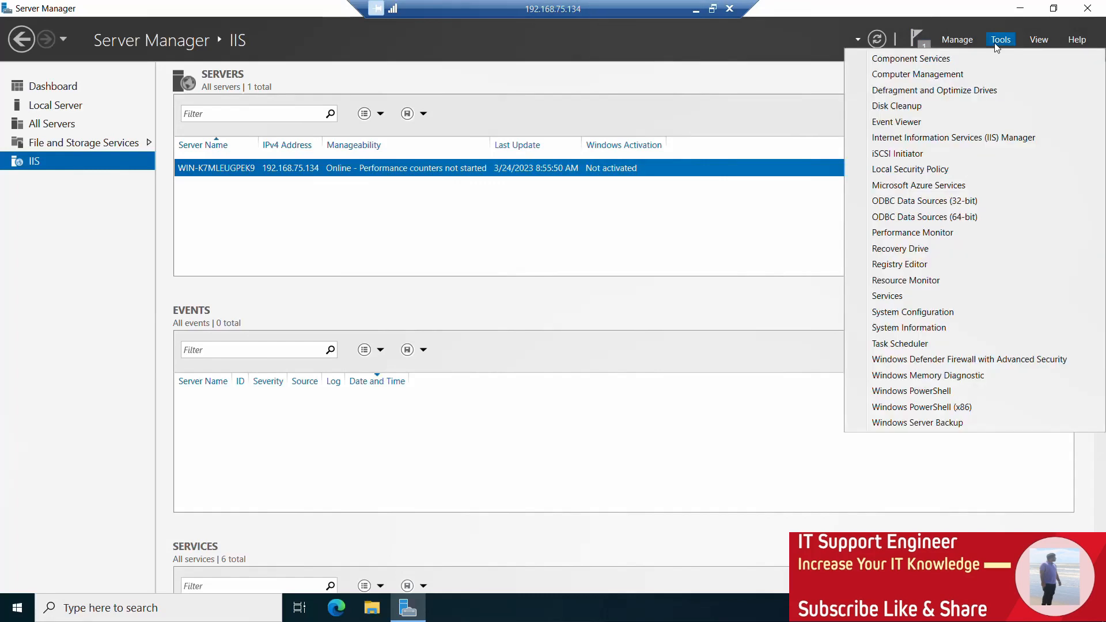
left_click(946, 137)
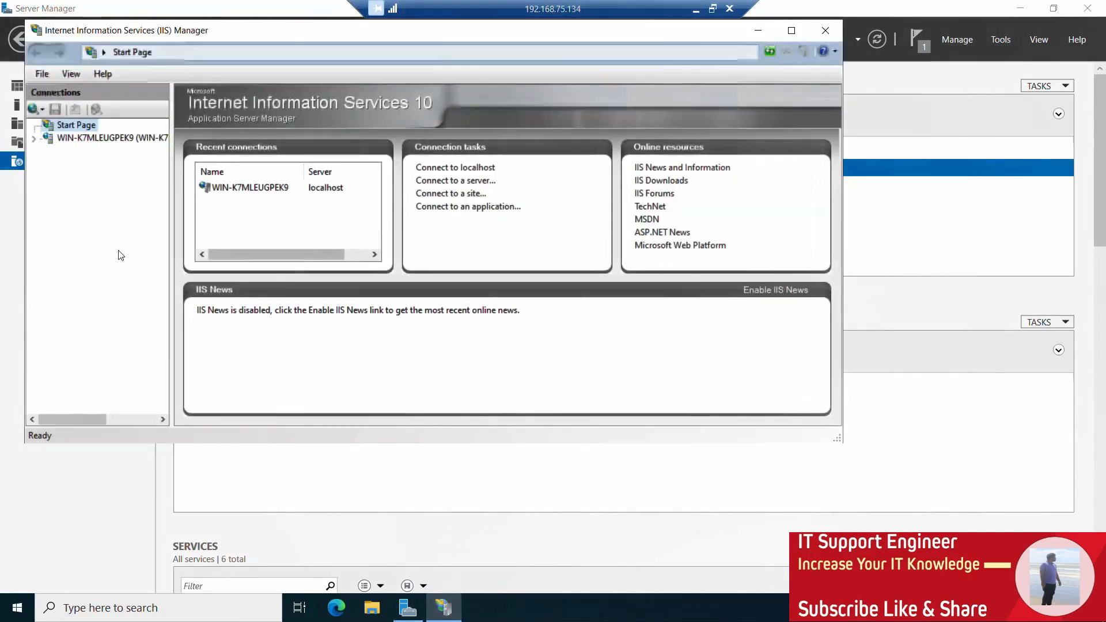
left_click(792, 32)
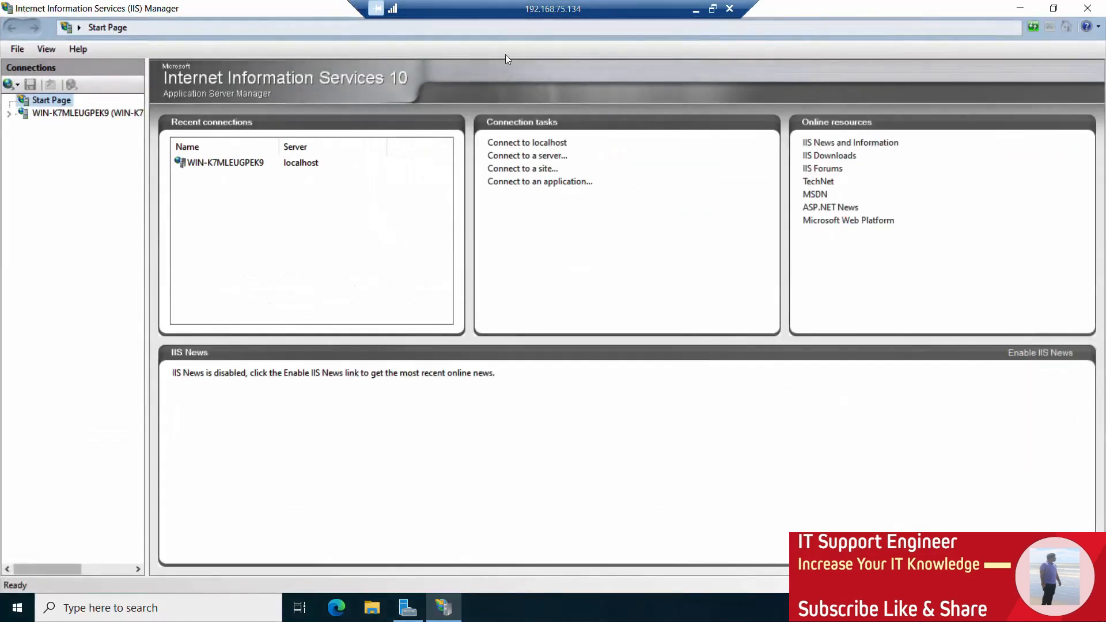
Expand the local server and its Sites node, and view the Default Web Site's and the server's feature pages.
left_click(10, 115)
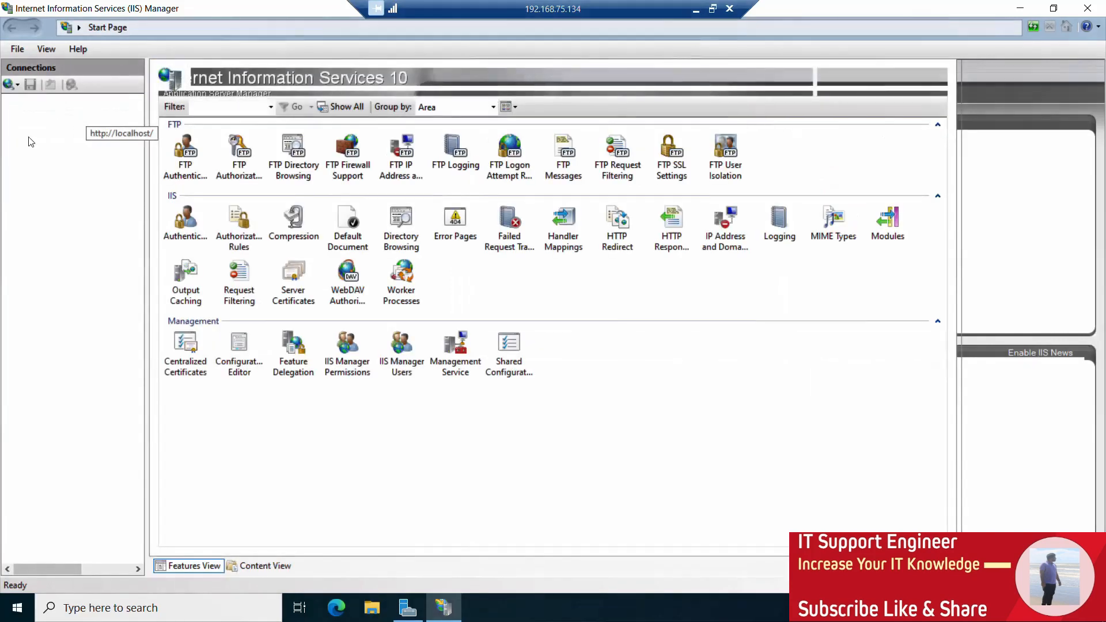
left_click(22, 139)
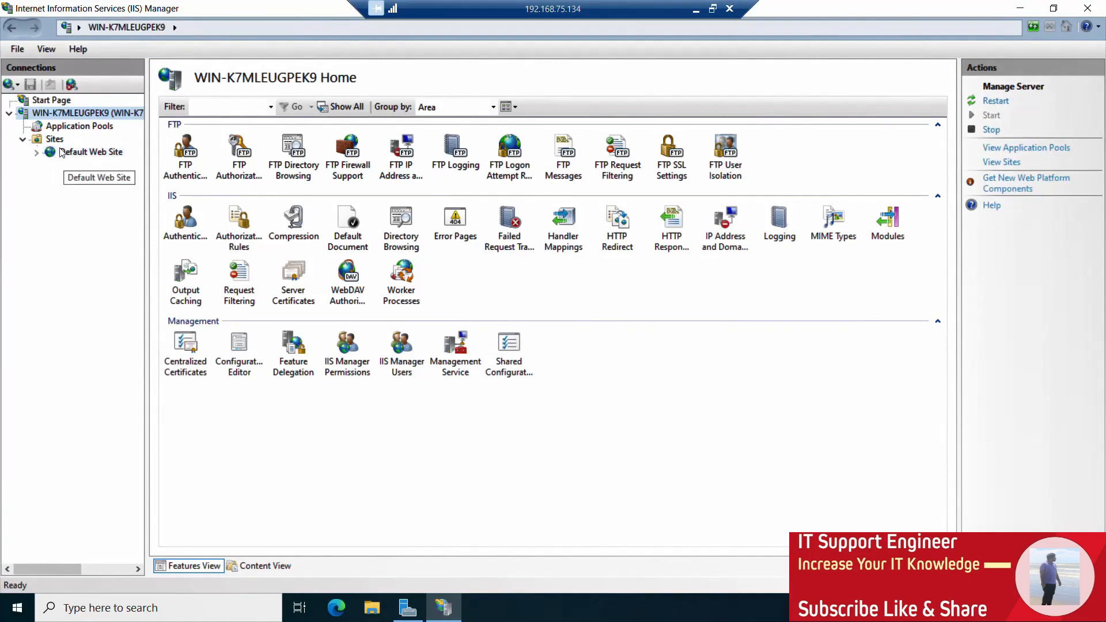
left_click(35, 152)
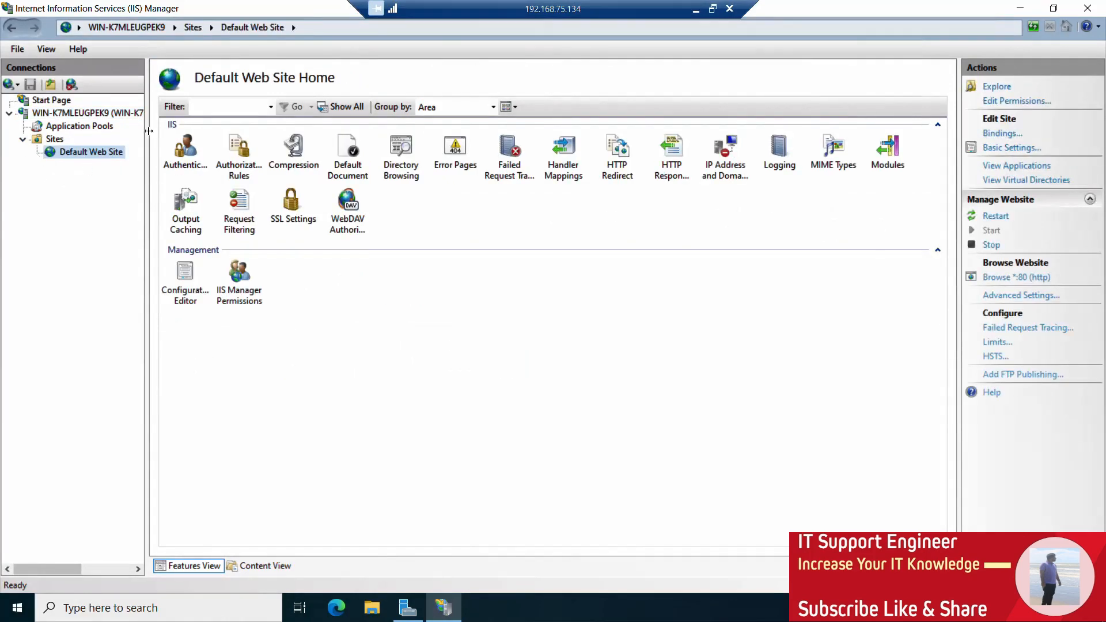
left_click(79, 113)
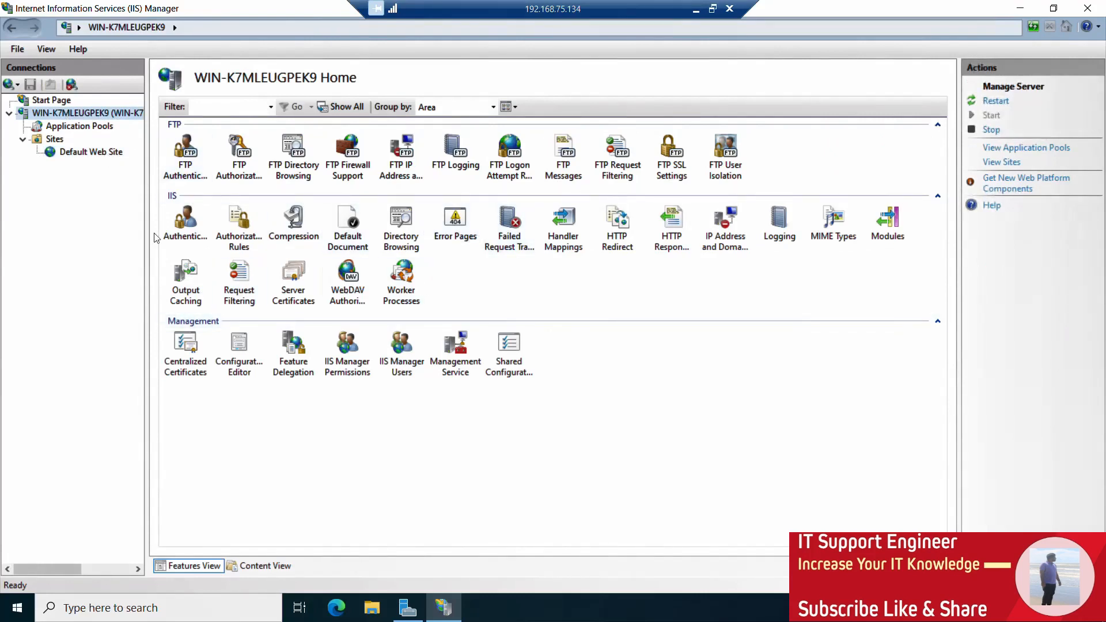
Start adding a website under Sites with the site name "test", leaving the physical path empty.
right_click(50, 143)
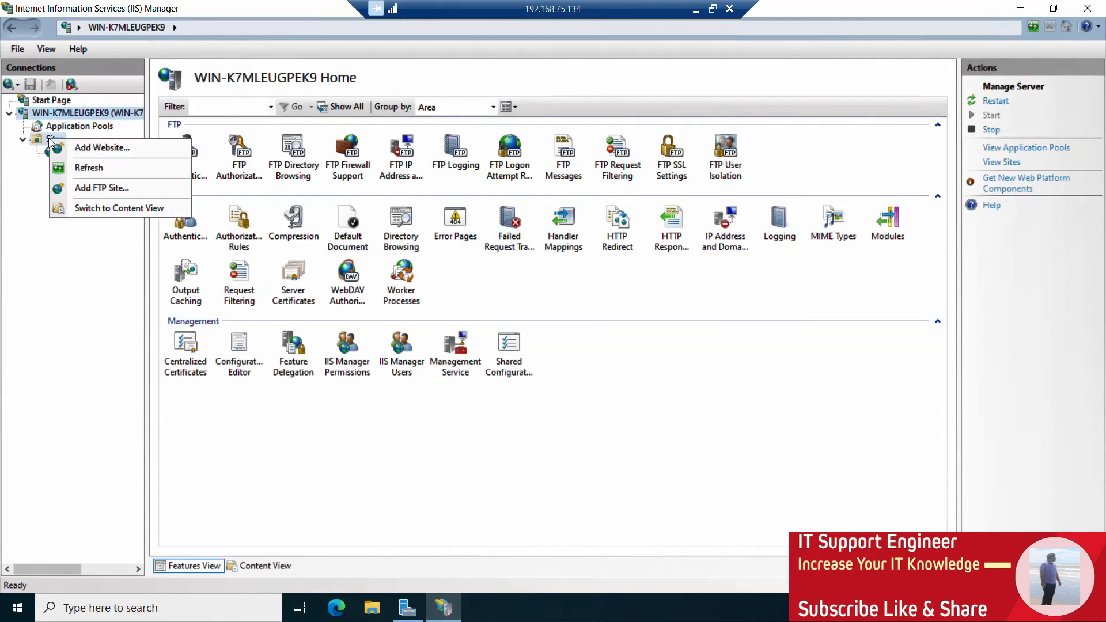
left_click(80, 149)
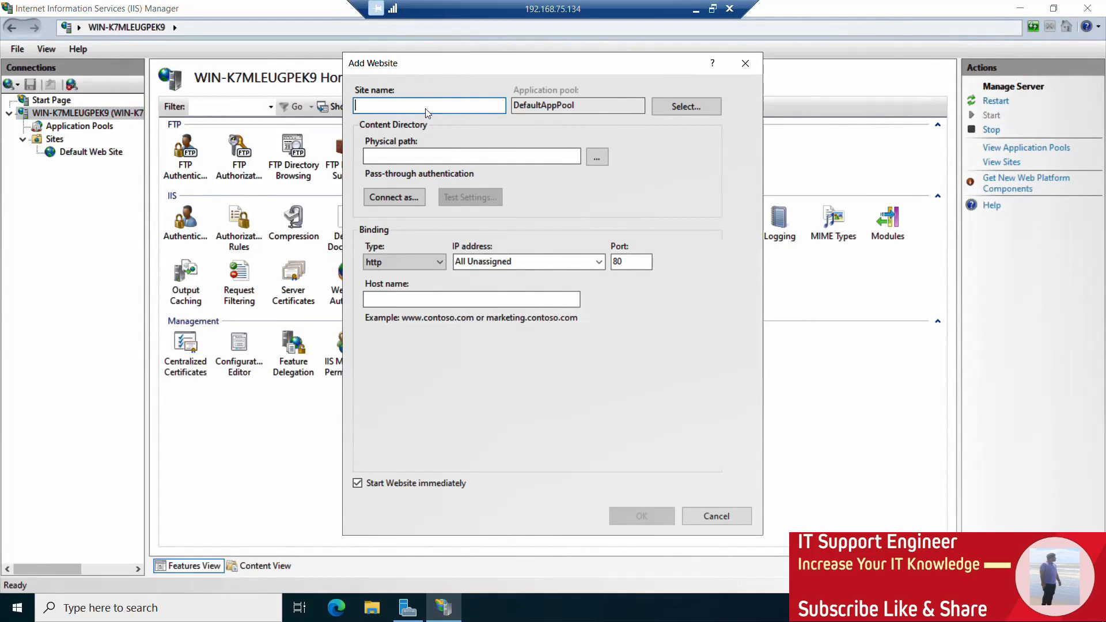
type("test")
left_click(595, 160)
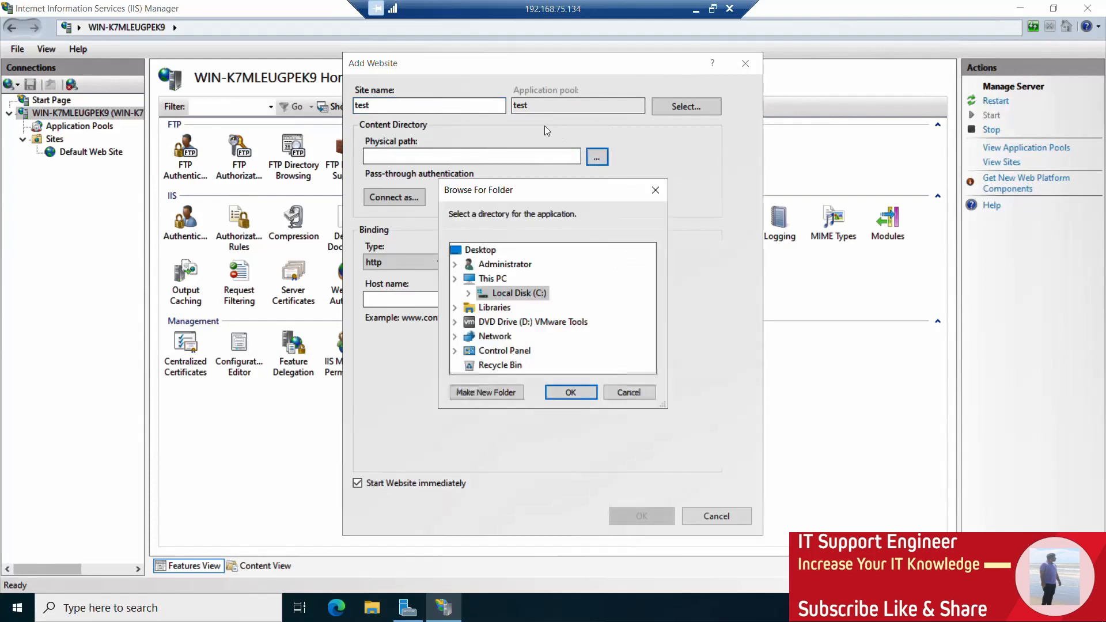
left_click(656, 190)
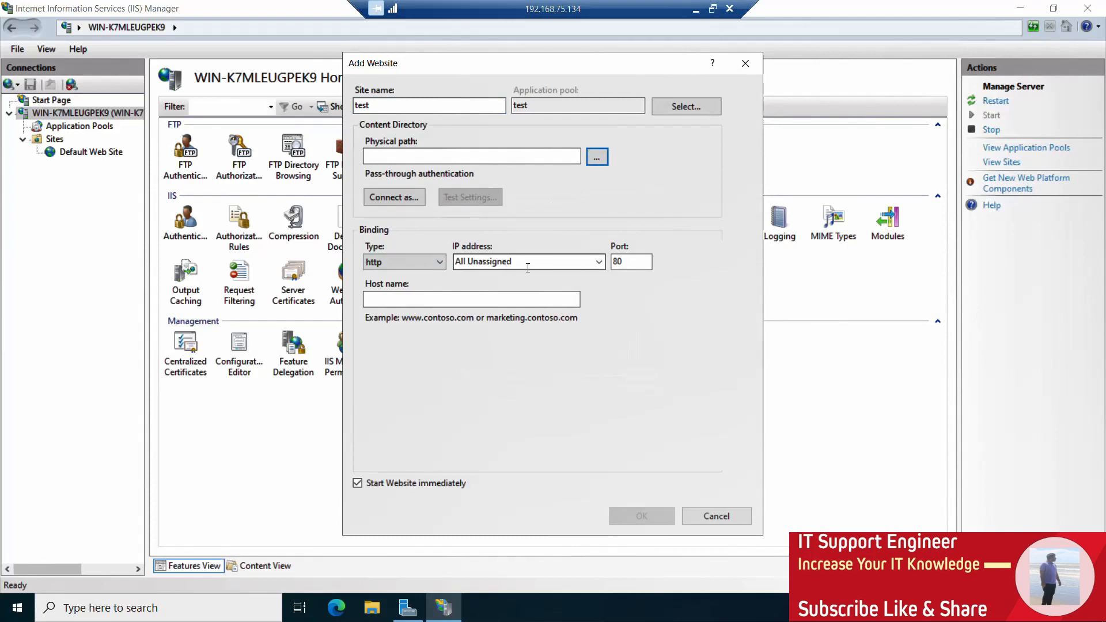
Set the new site's binding type to https and its host name to test.local.com.
left_click(388, 263)
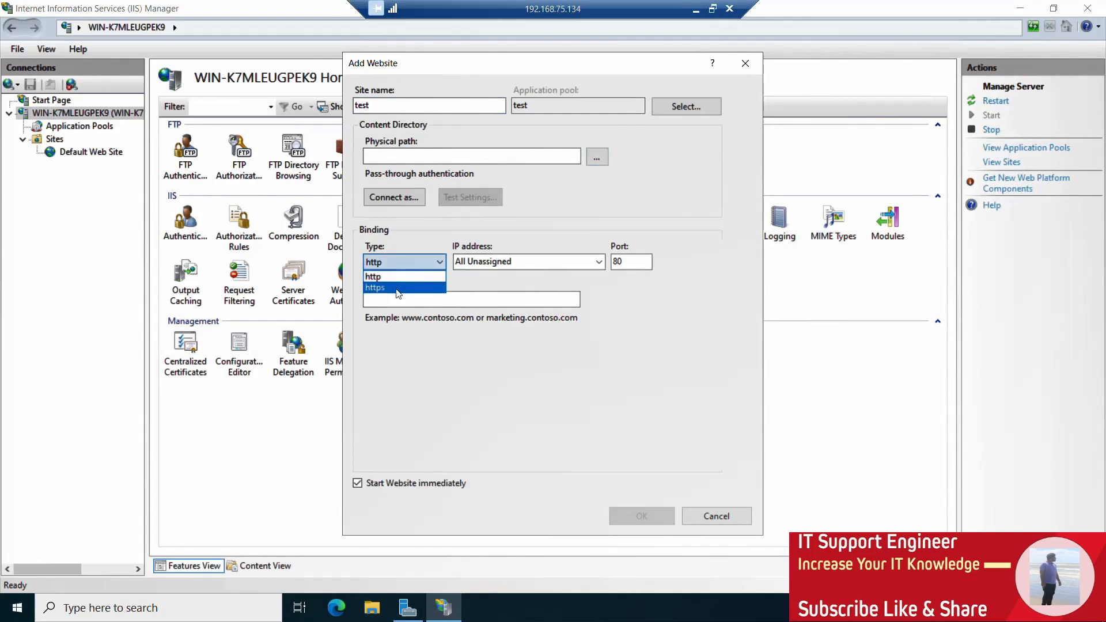
left_click(397, 288)
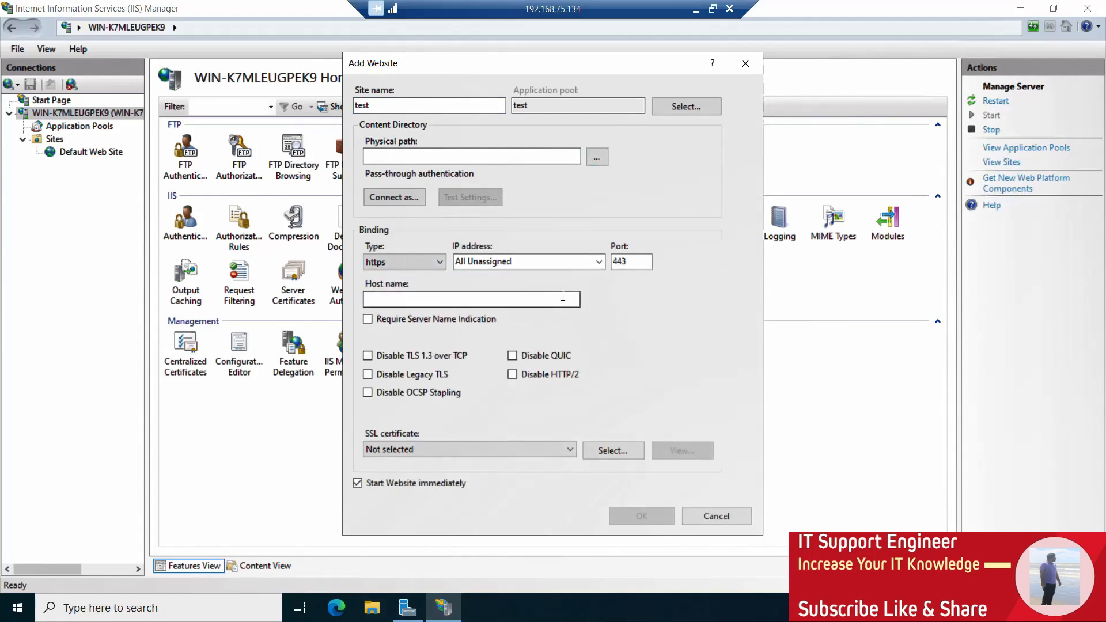
left_click(483, 300)
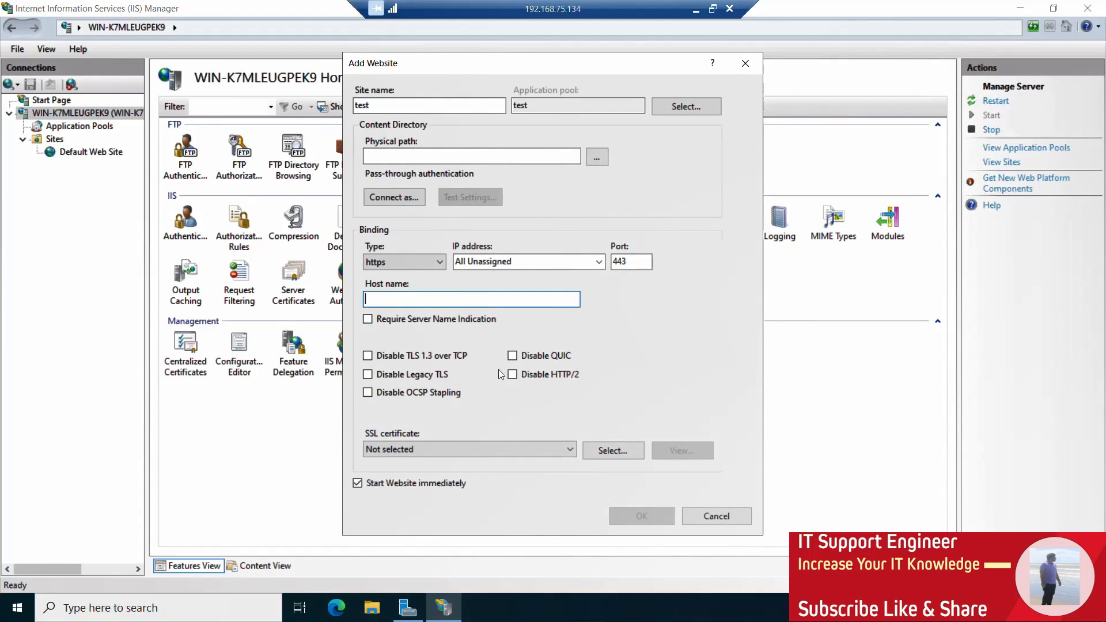
type("test.local.com")
Select WMSVC-SHA2 as the site's SSL certificate and check its details and the certificate search.
left_click(550, 449)
left_click(508, 474)
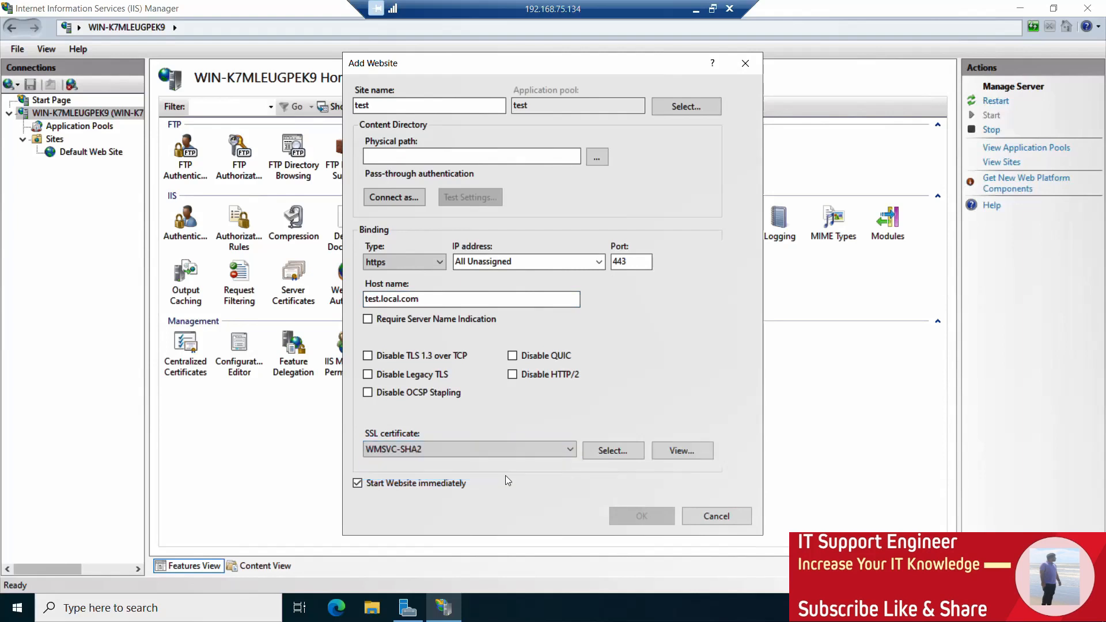
left_click(678, 454)
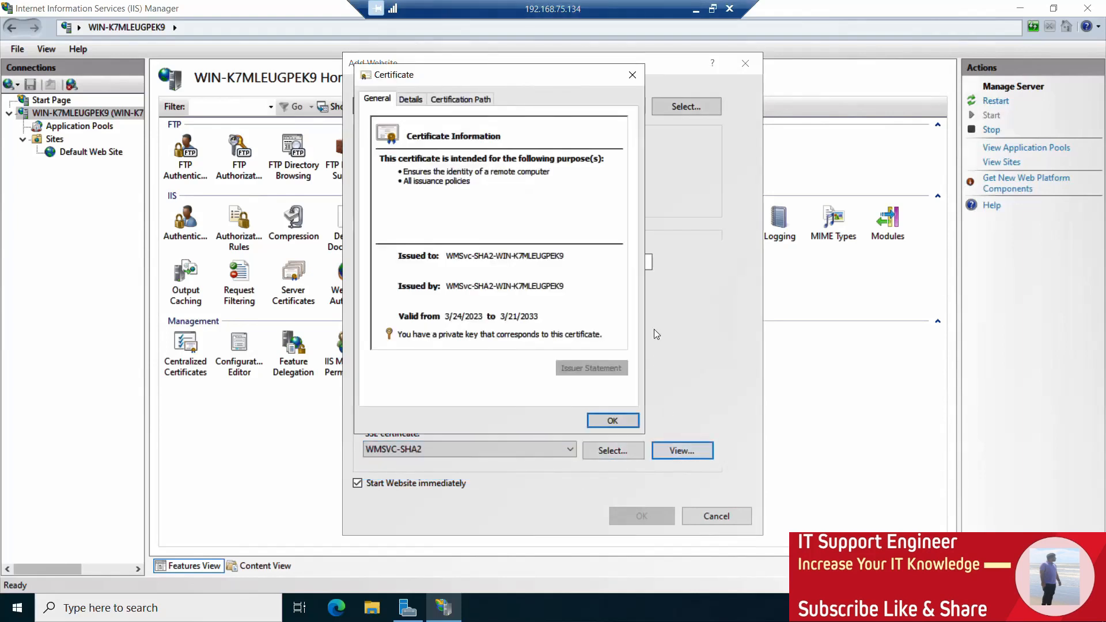
left_click(611, 421)
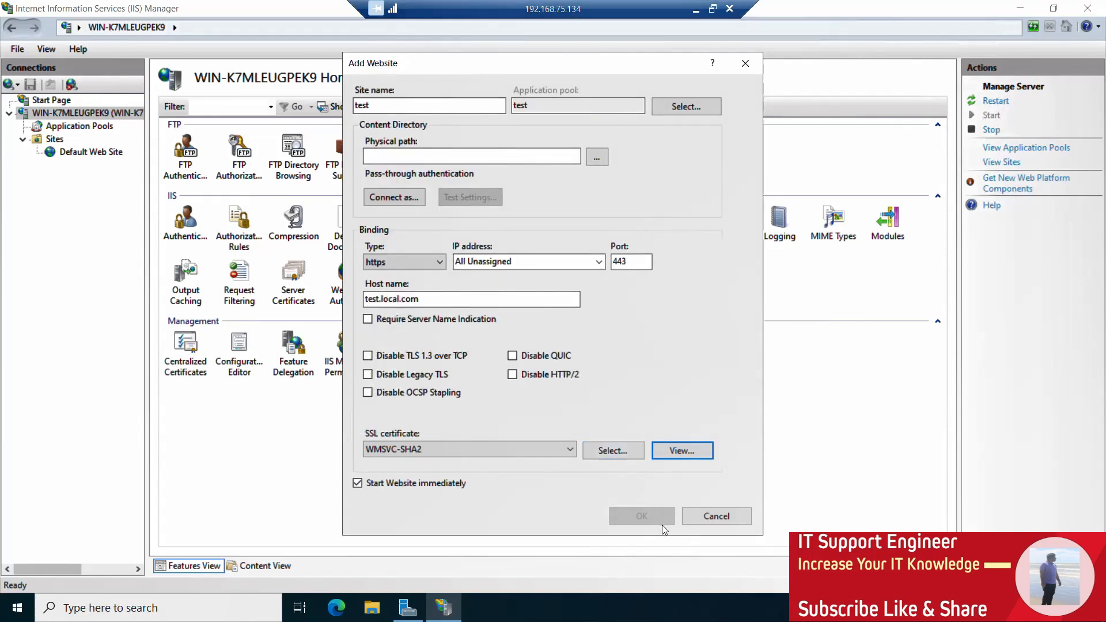
left_click(614, 451)
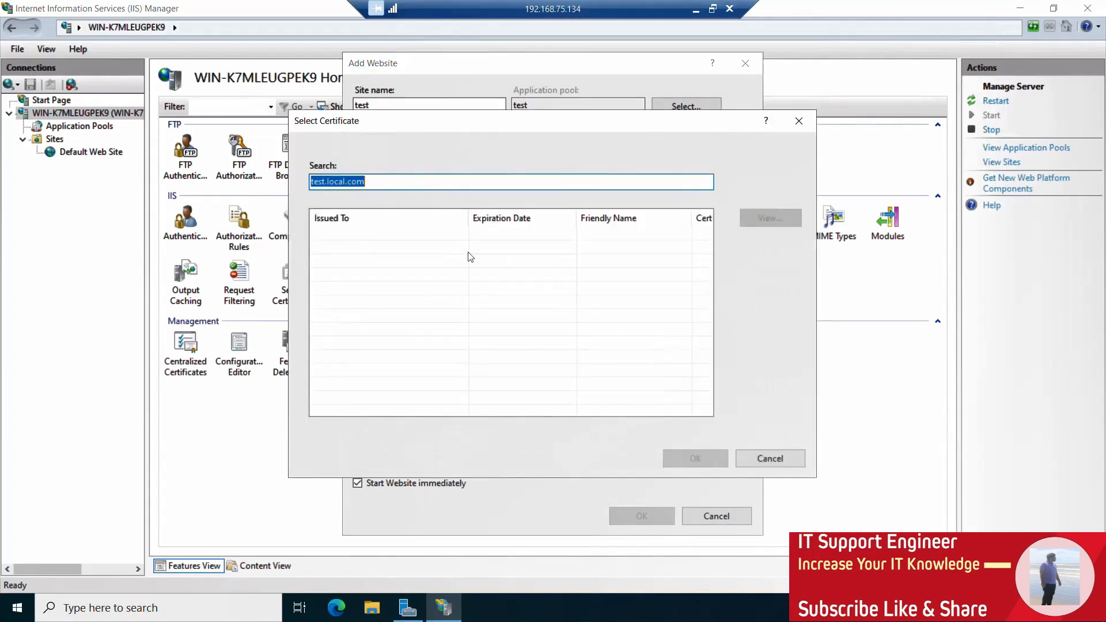
left_click(769, 459)
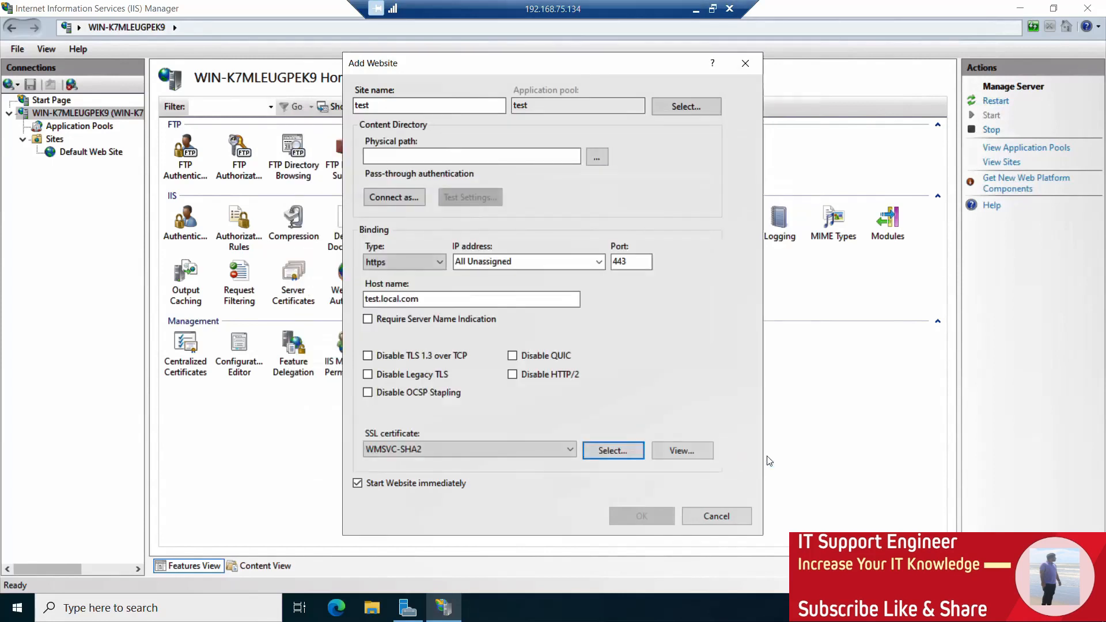
Set the physical path to C:\, keep the website starting immediately, and create the site.
left_click(442, 483)
left_click(442, 483)
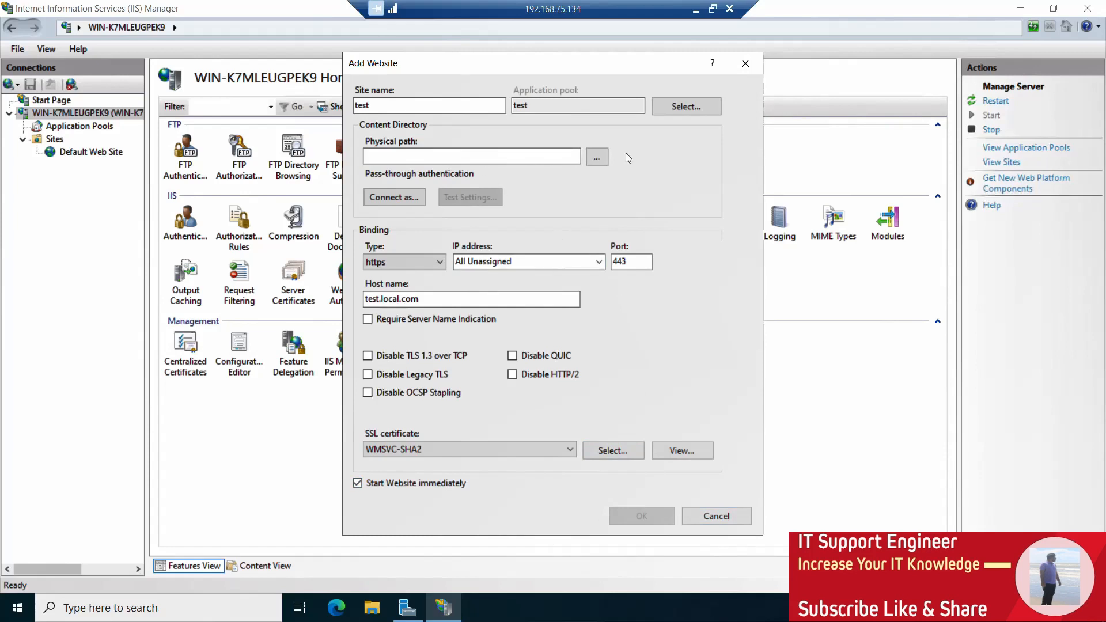
left_click(603, 165)
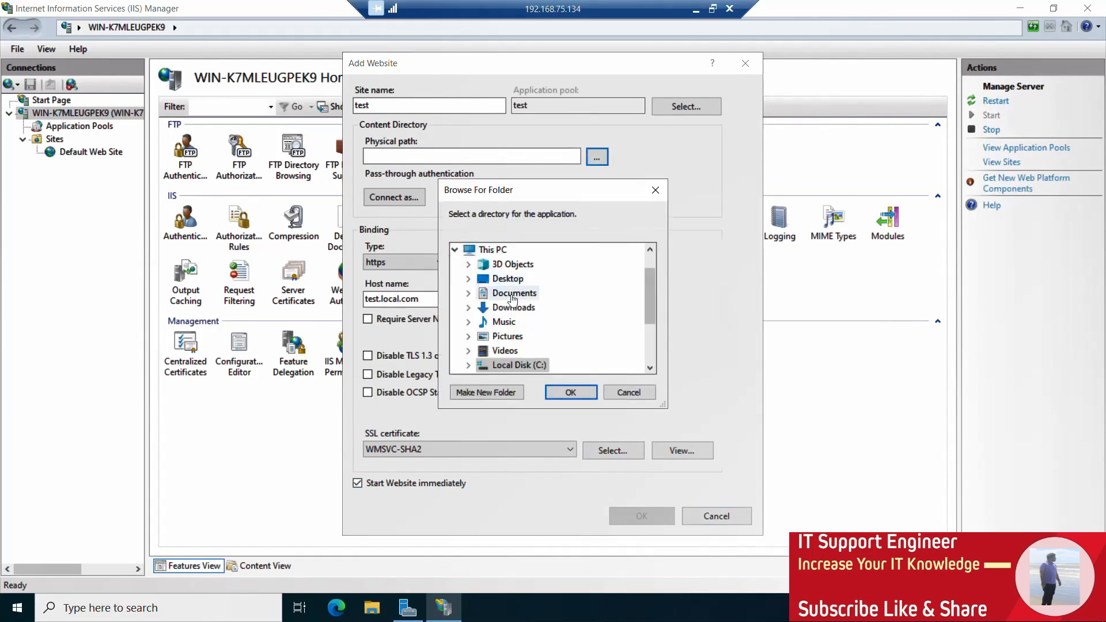
left_click(518, 365)
left_click(583, 393)
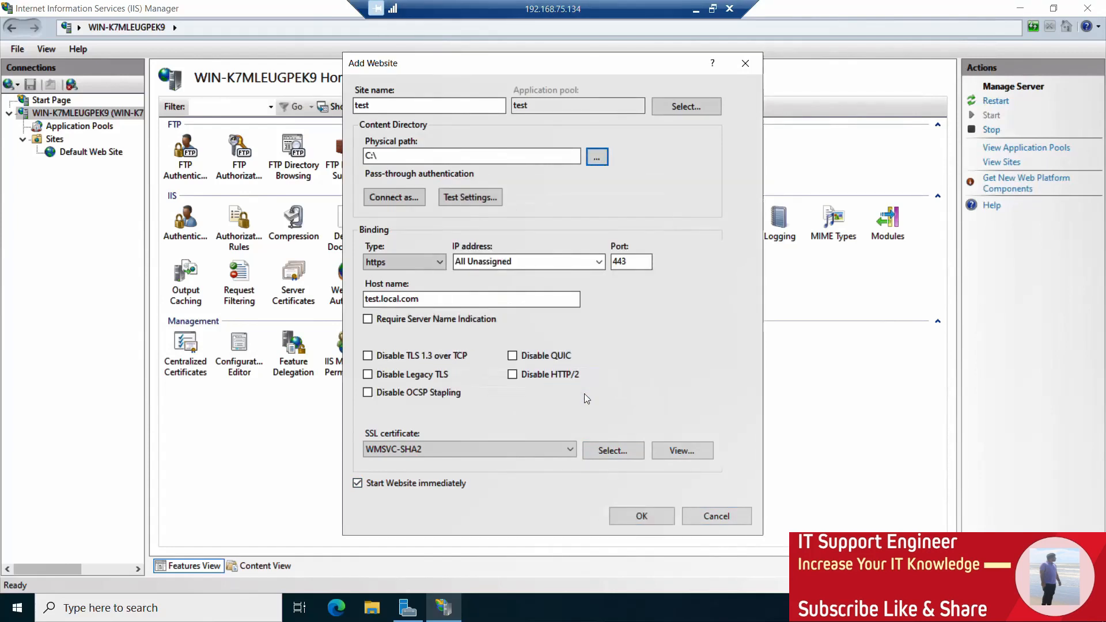
left_click(641, 516)
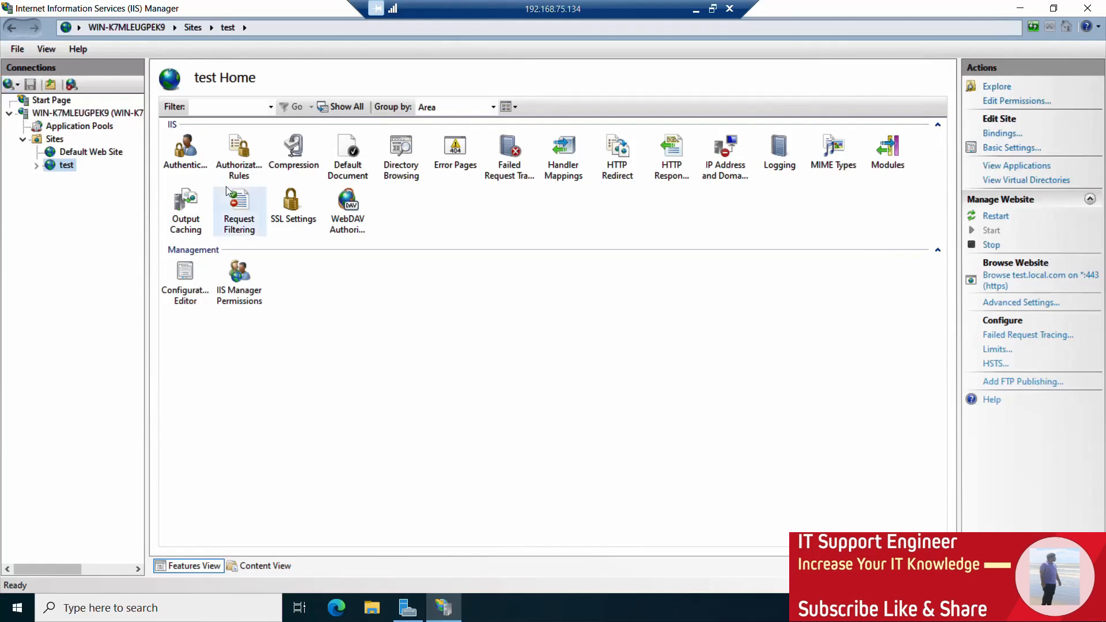
Explore the test site's content folder, return to IIS Manager and refresh the site.
right_click(67, 167)
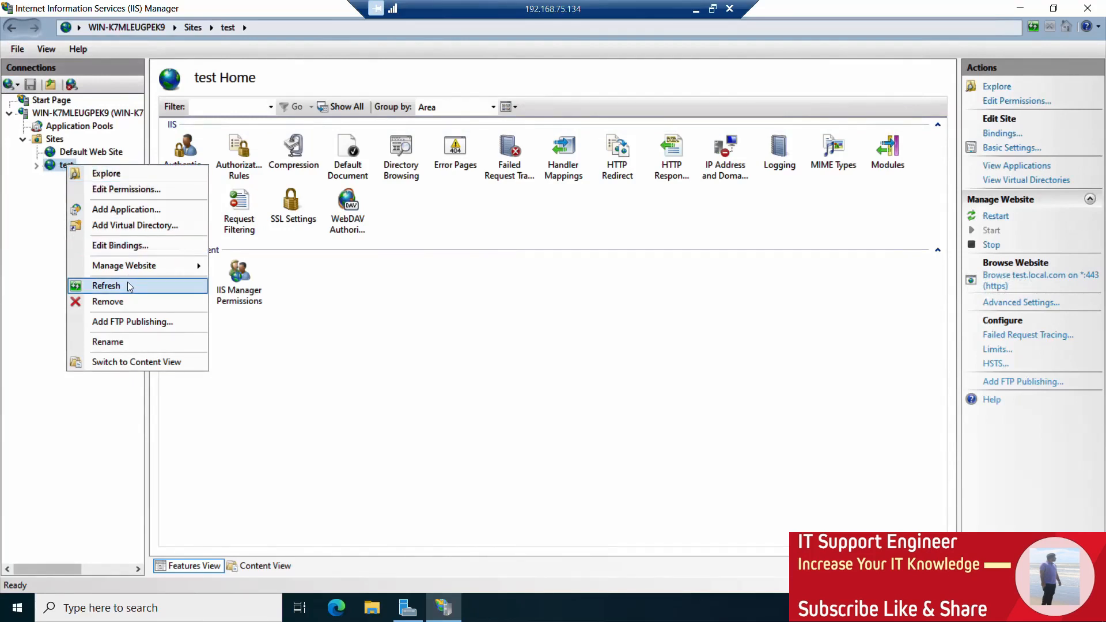
left_click(108, 173)
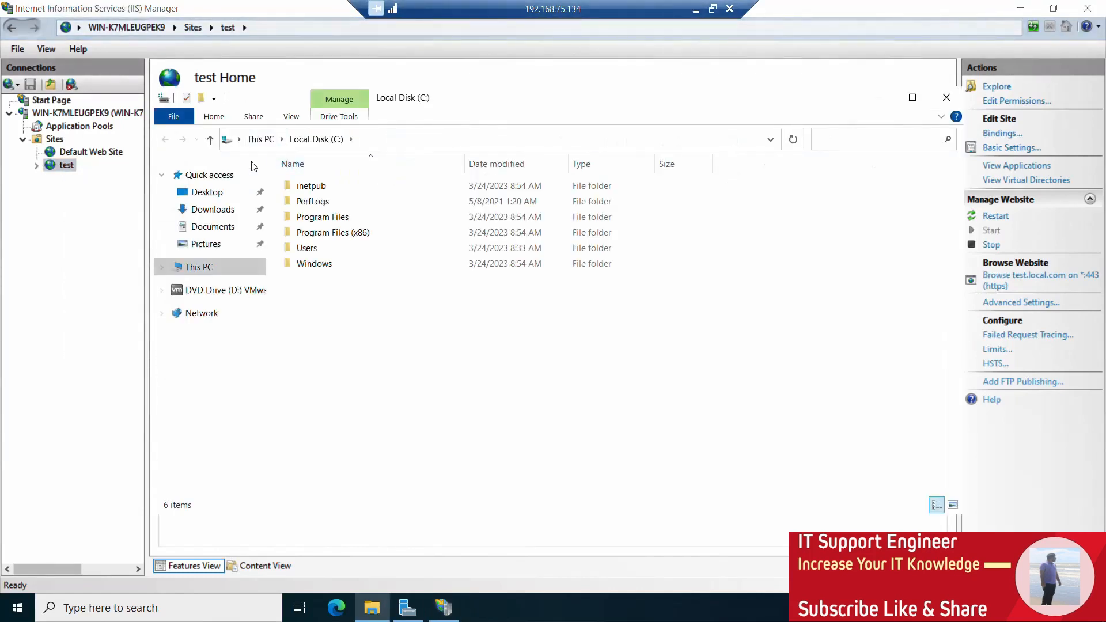
left_click(63, 169)
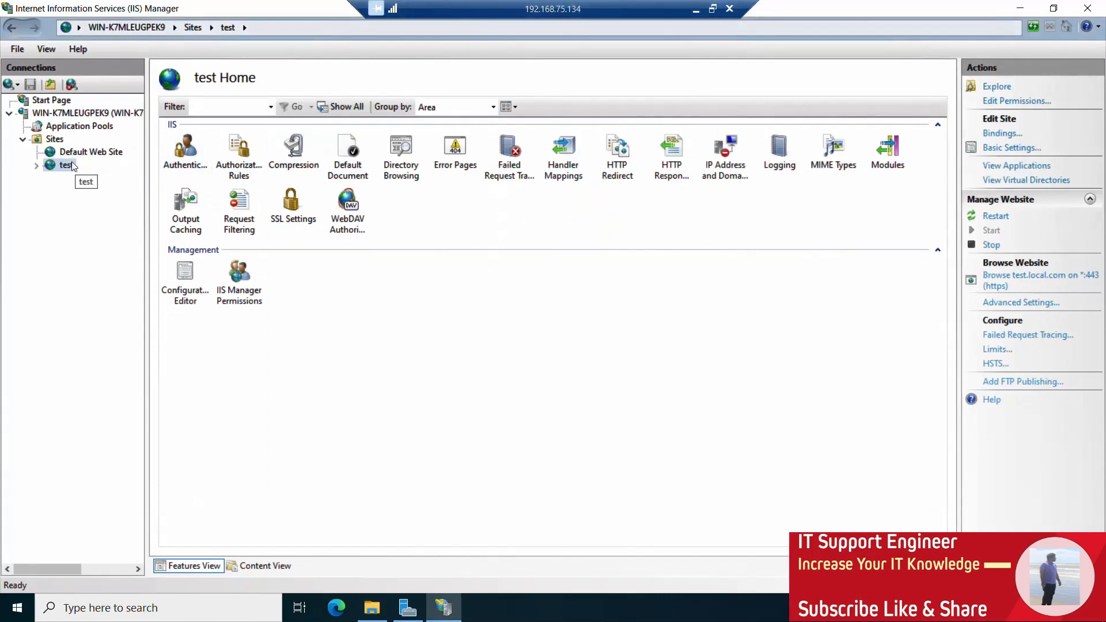
right_click(69, 166)
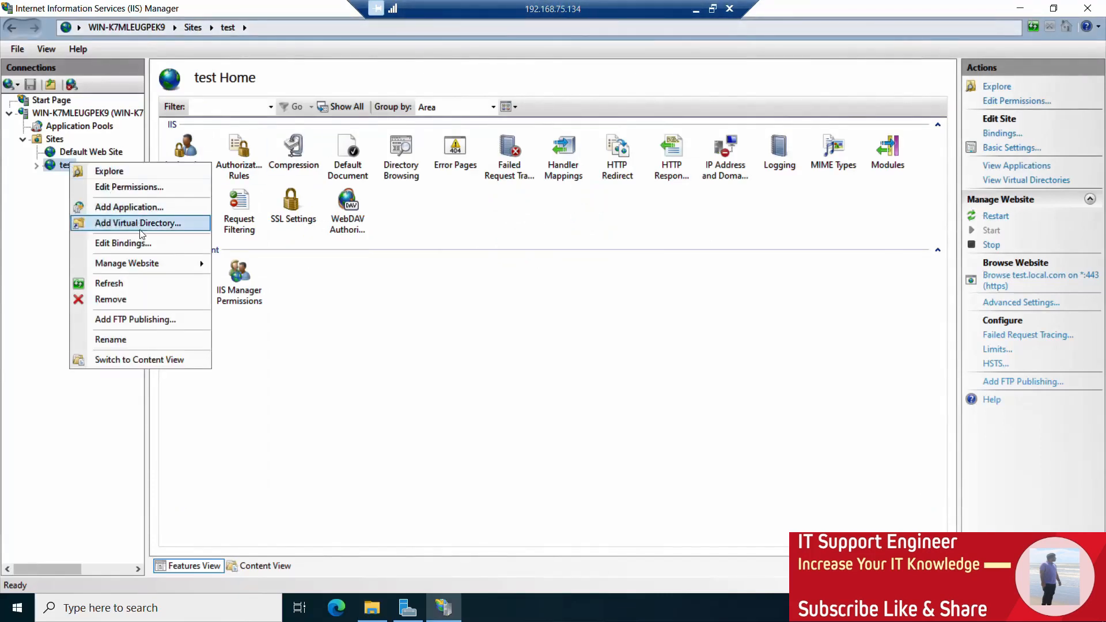
left_click(152, 284)
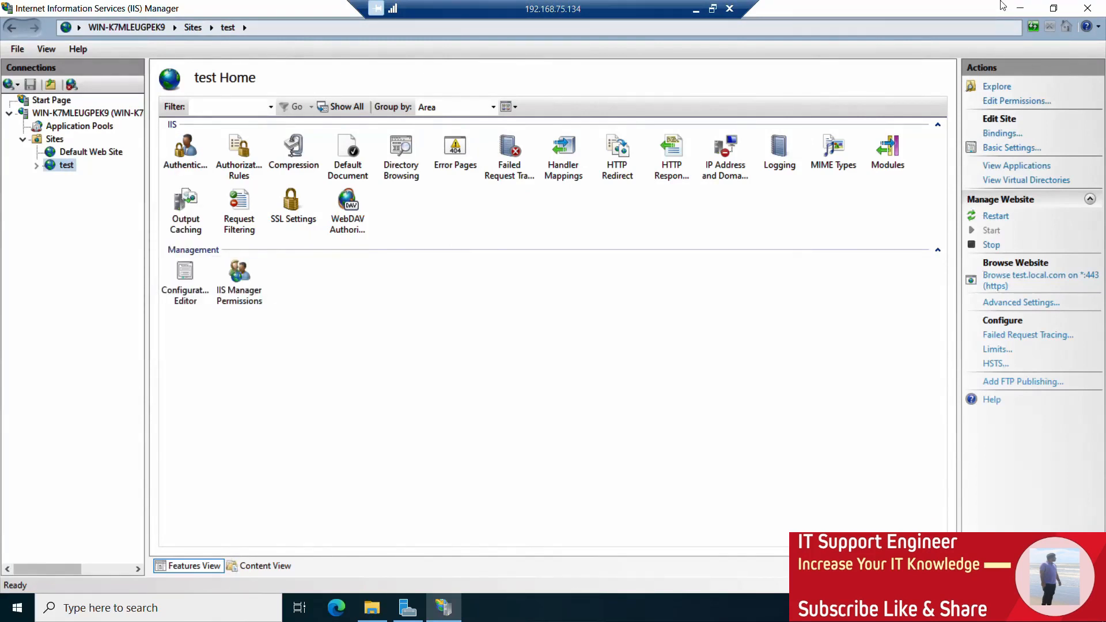
left_click(694, 9)
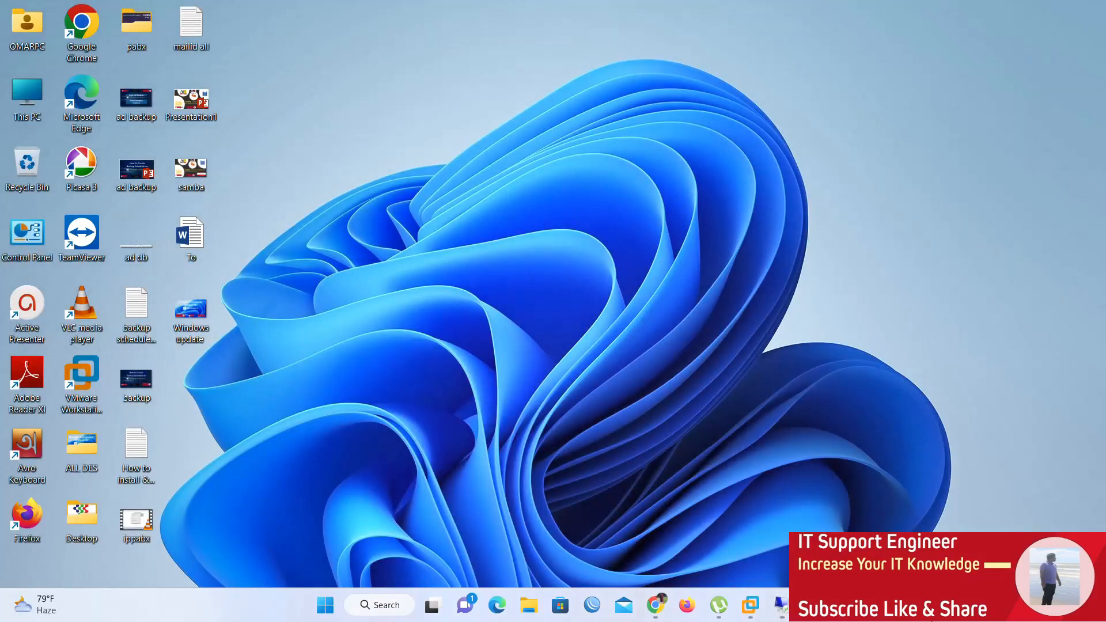
left_click(940, 608)
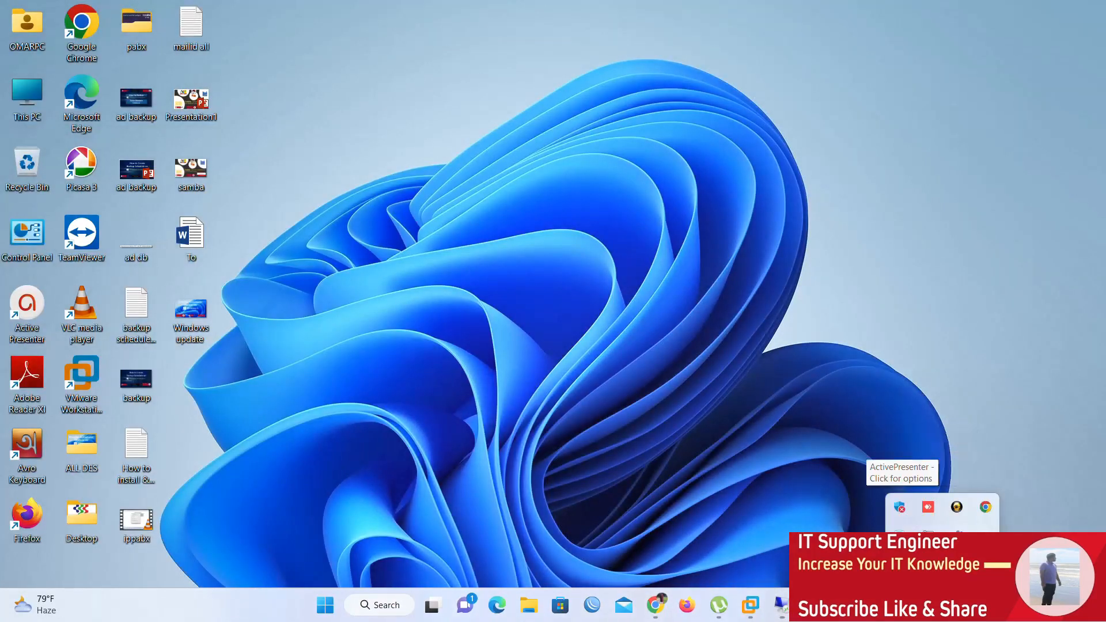
left_click(903, 533)
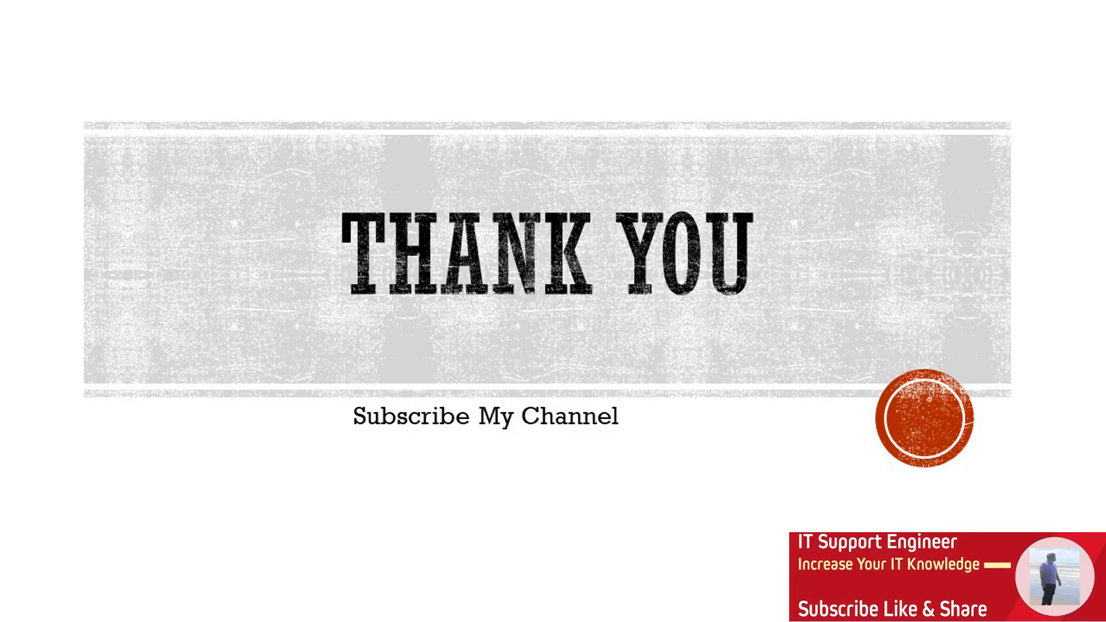